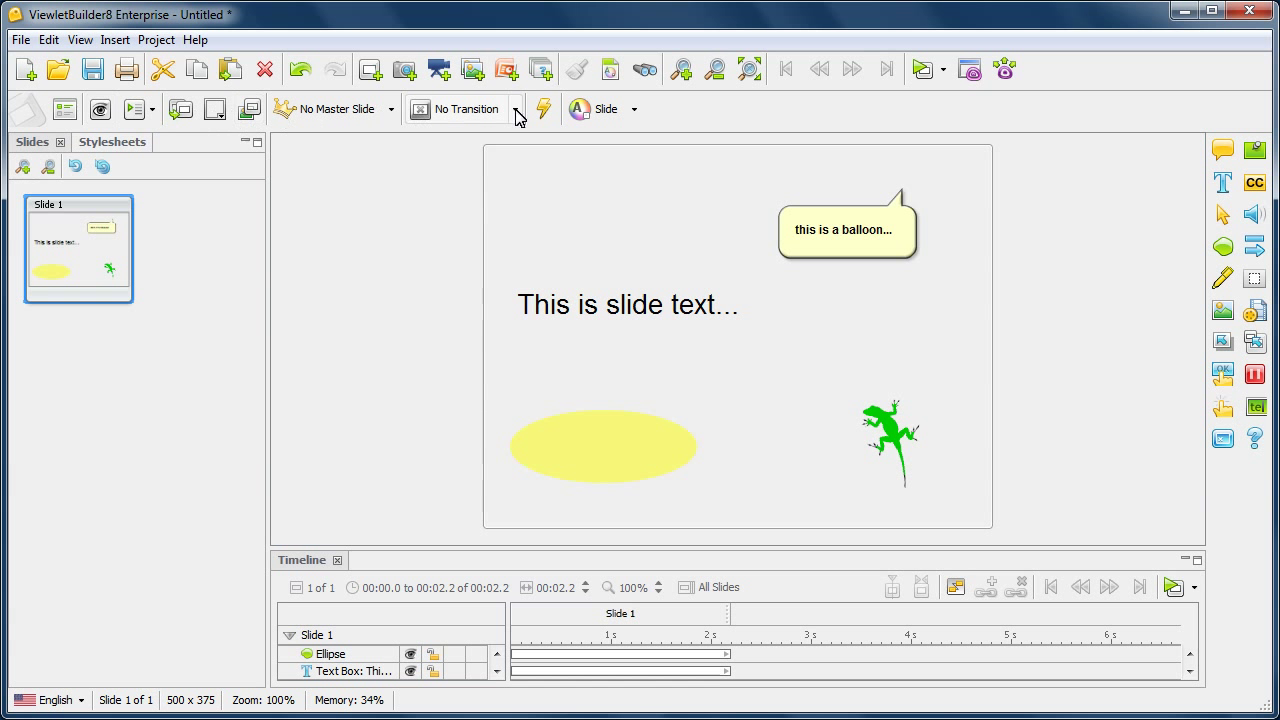
Step: Examine the formatting options available for the balloon, the balloon's text and the lizard image
{"action": "left_click", "coordinate": [886, 246]}
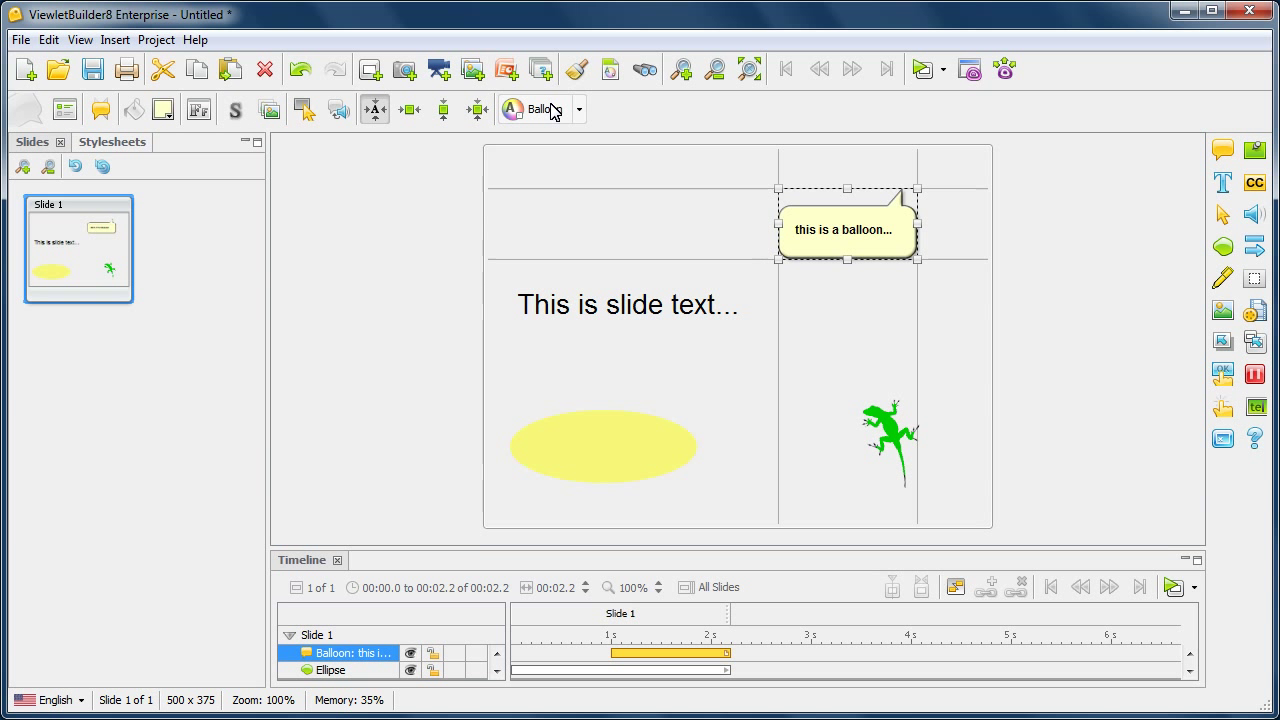
{"action": "double_click", "coordinate": [856, 236]}
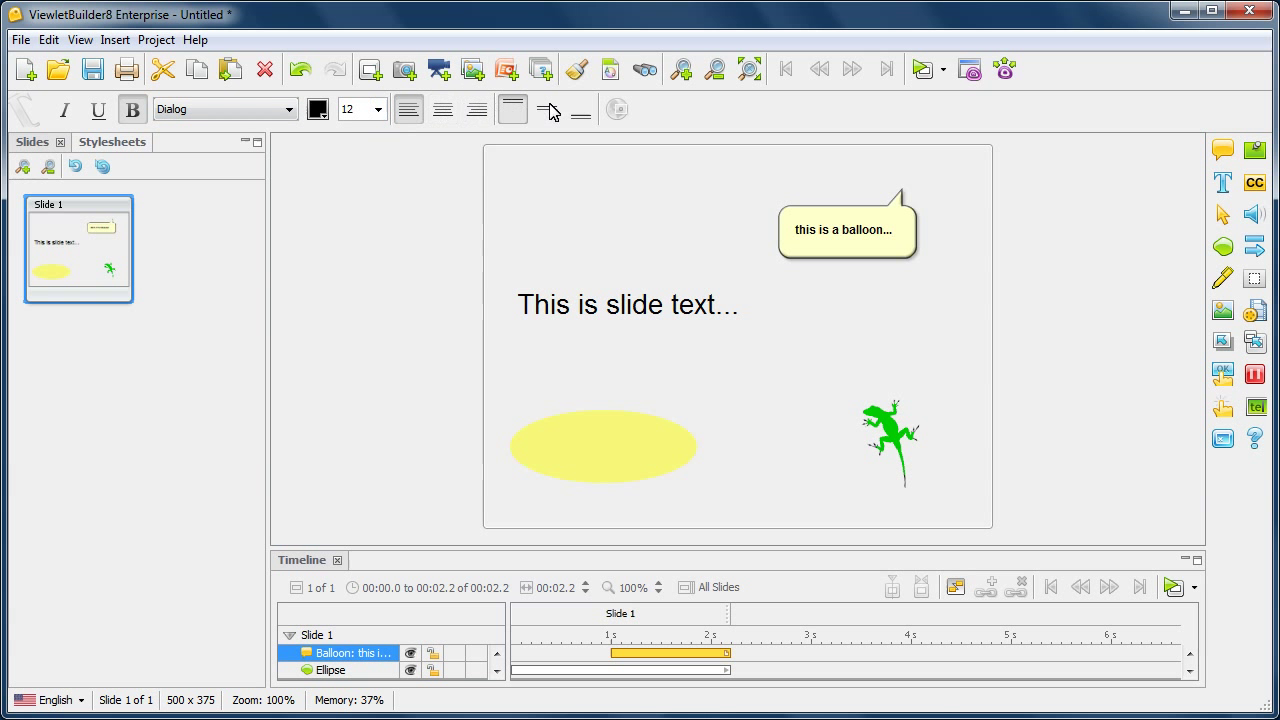
{"action": "left_click", "coordinate": [645, 210]}
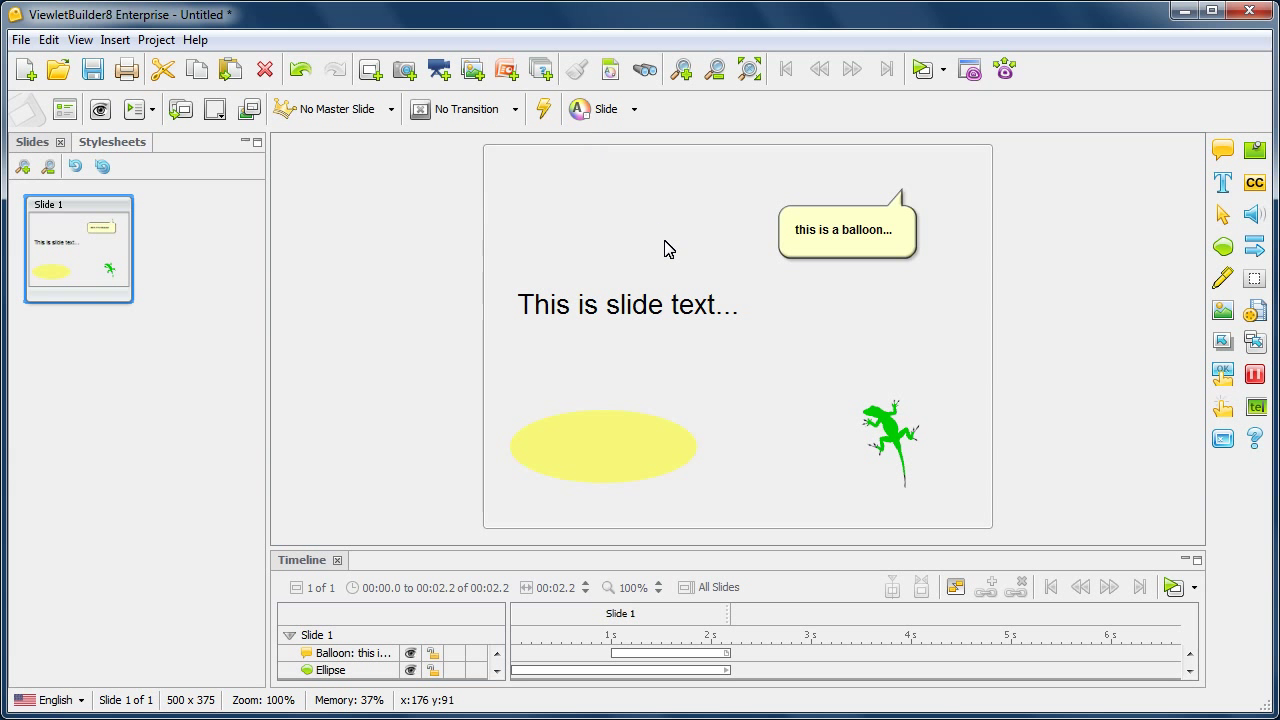
{"action": "left_click", "coordinate": [902, 452]}
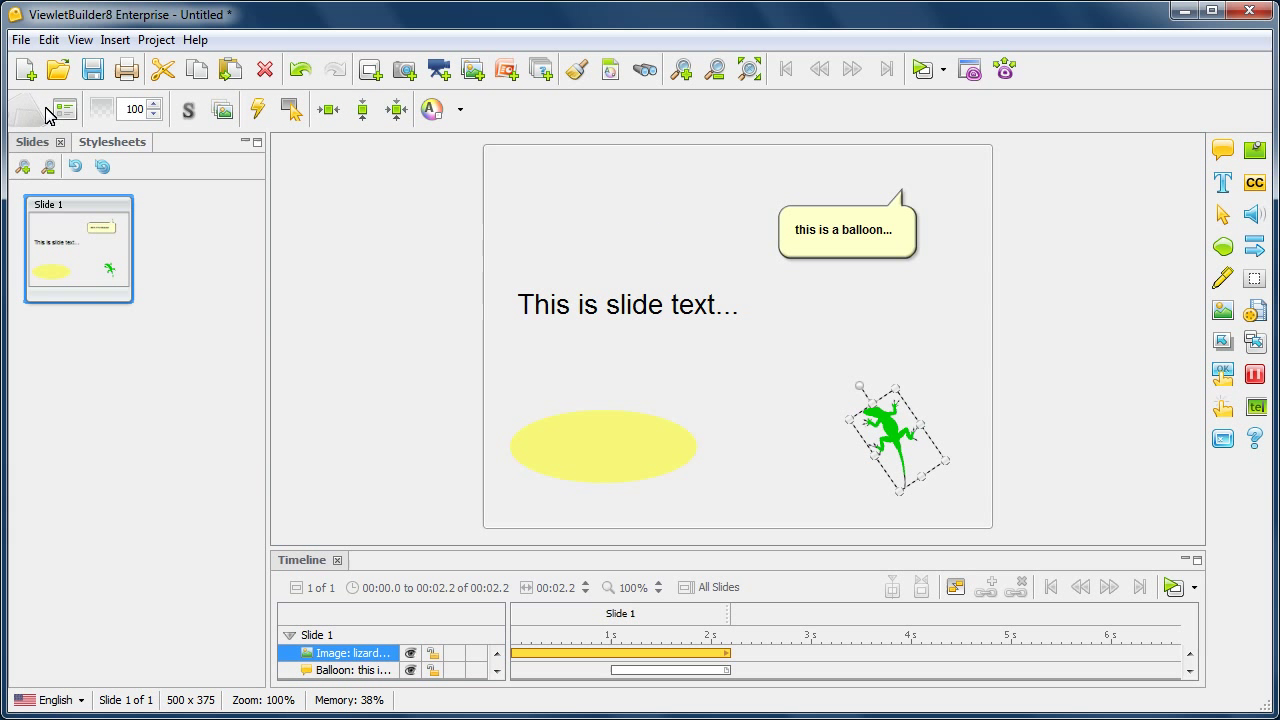
{"action": "left_click", "coordinate": [609, 228]}
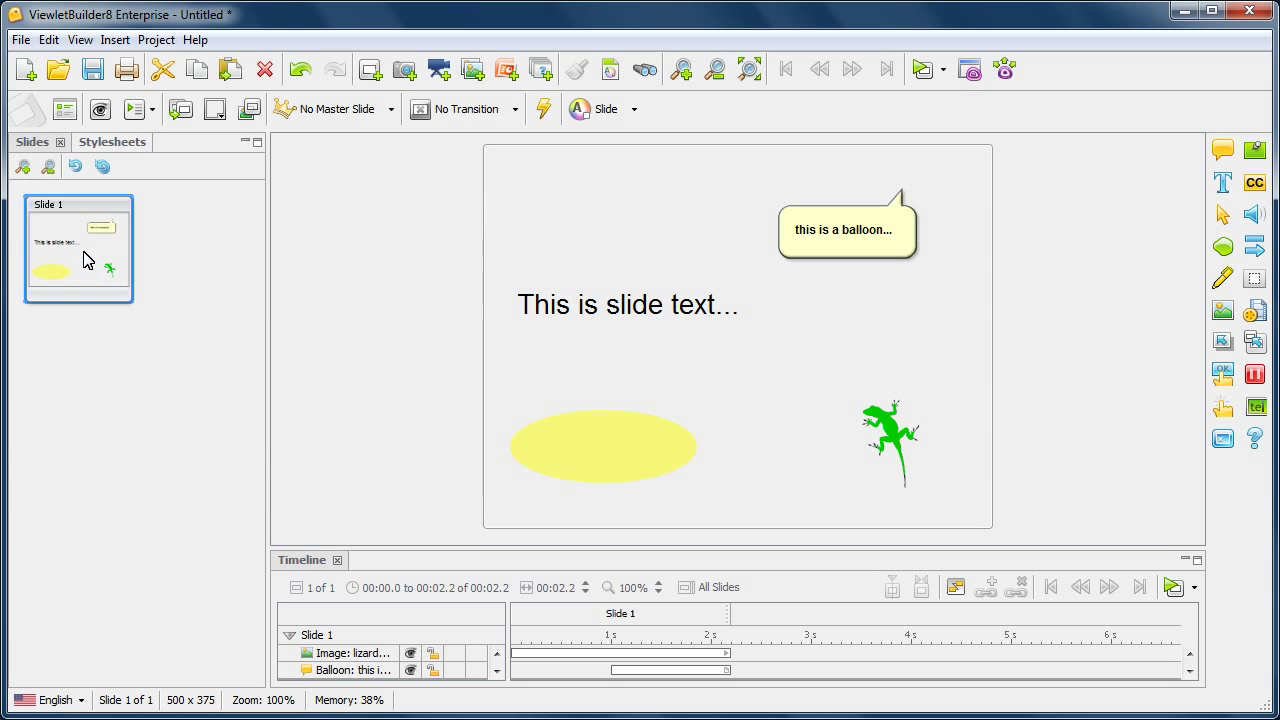
Step: Set the slide's background color to pale yellow, #FFFF99
{"action": "left_click", "coordinate": [214, 109]}
{"action": "left_click_drag", "start_coordinate": [580, 218], "coordinate": [245, 109]}
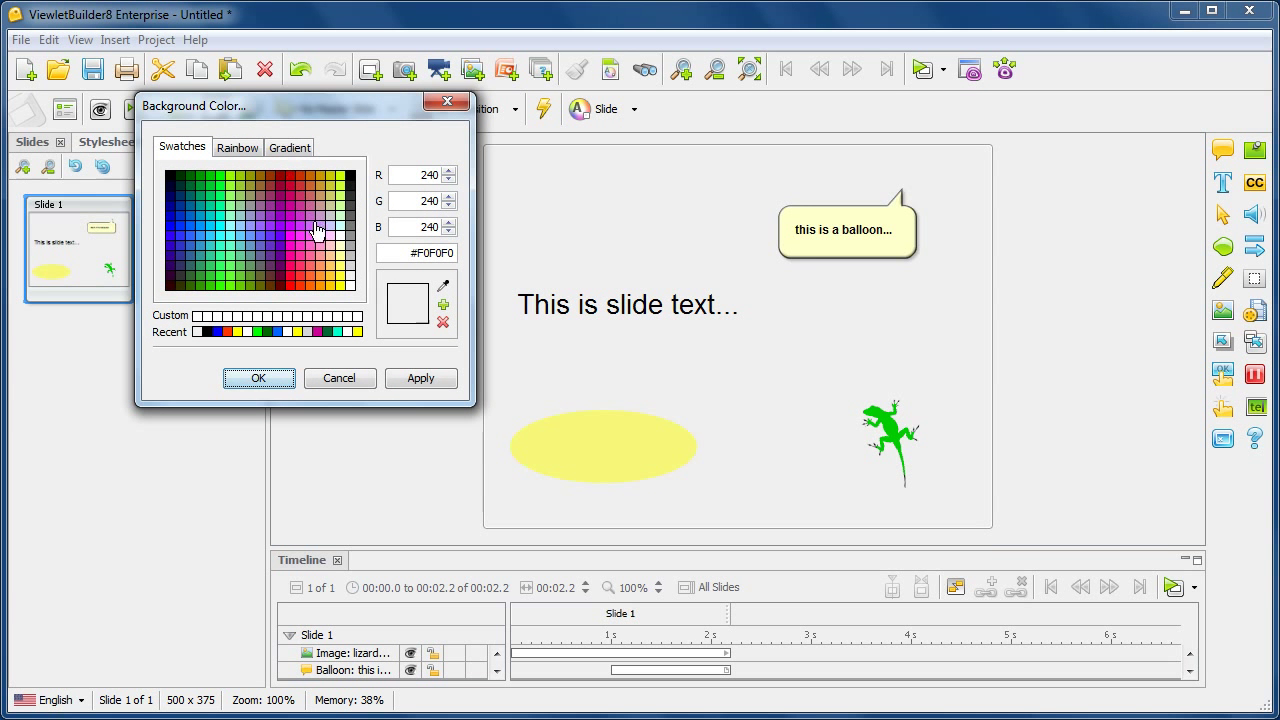
{"action": "left_click", "coordinate": [343, 268]}
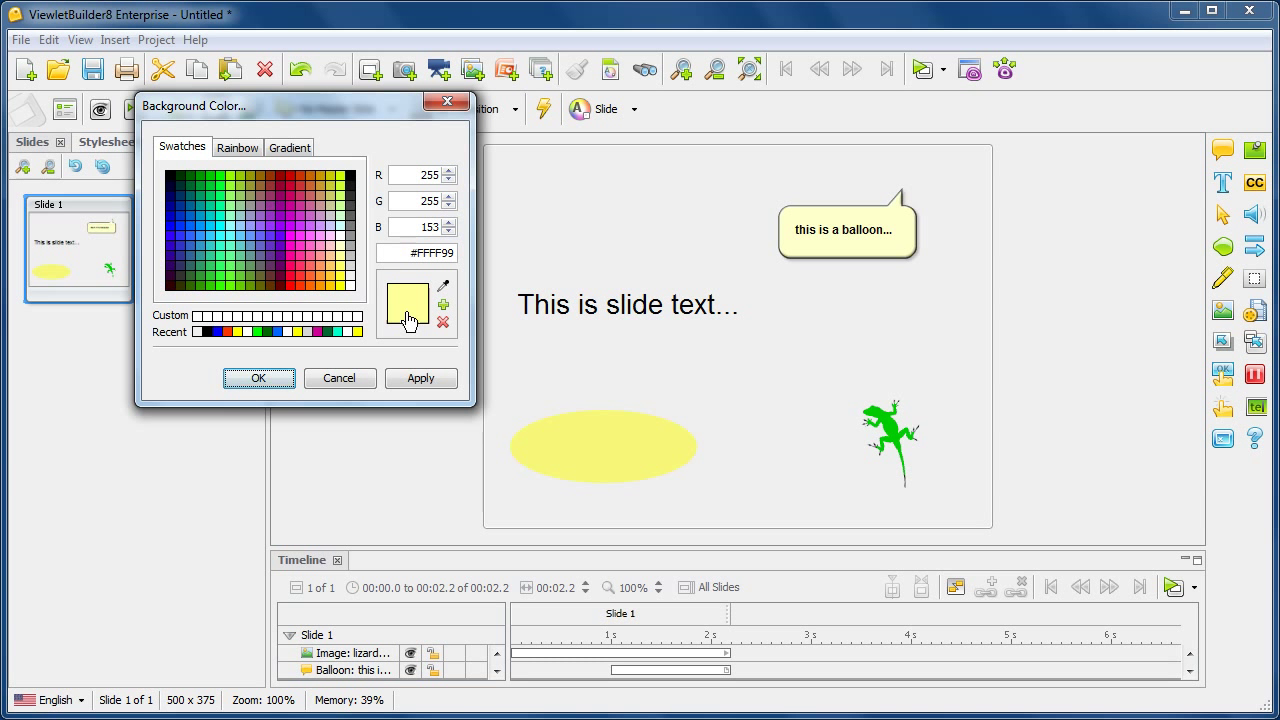
{"action": "left_click", "coordinate": [258, 378]}
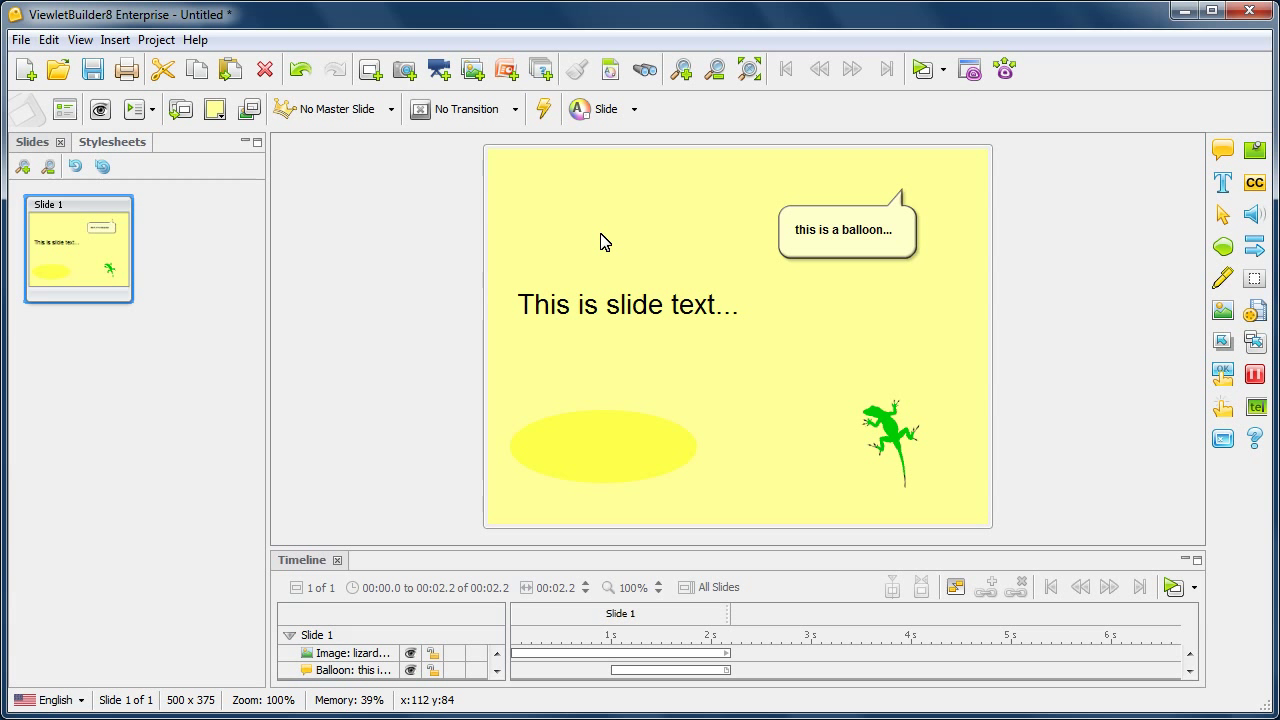
Step: Auto-size the slide text box to fit its text and turn on its shadow with the default settings
{"action": "left_click", "coordinate": [669, 311]}
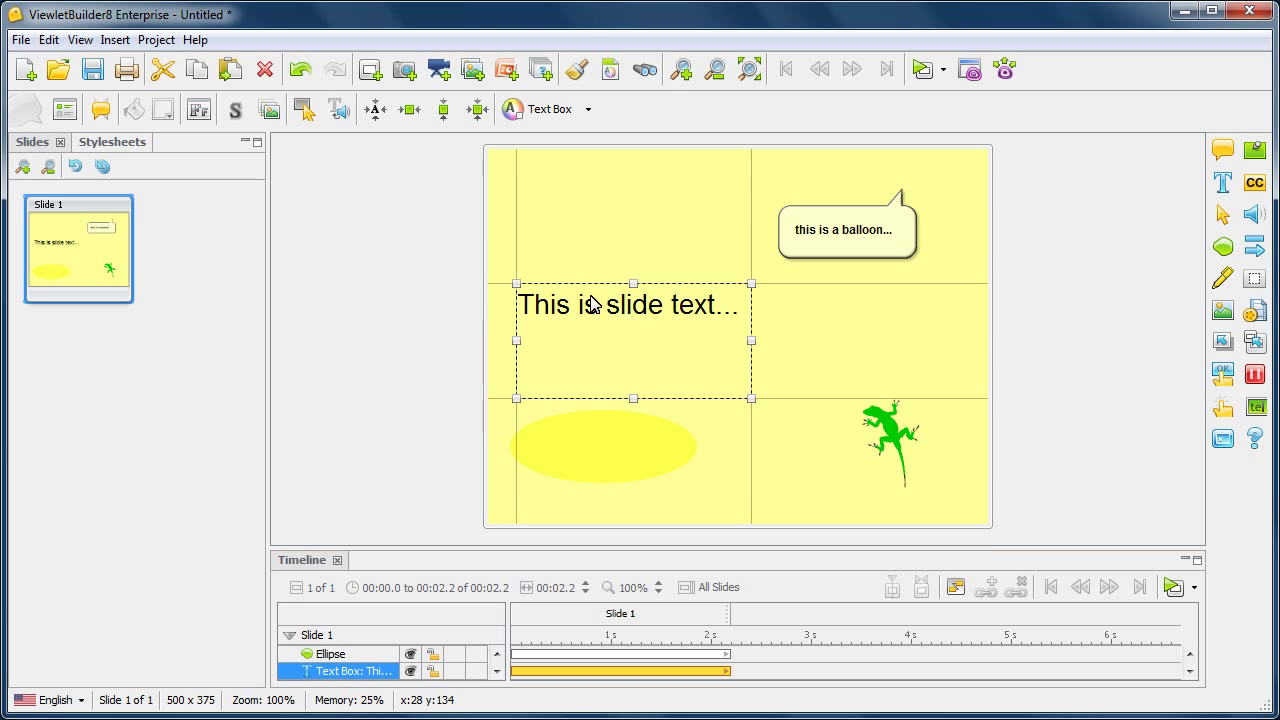
{"action": "left_click", "coordinate": [375, 110]}
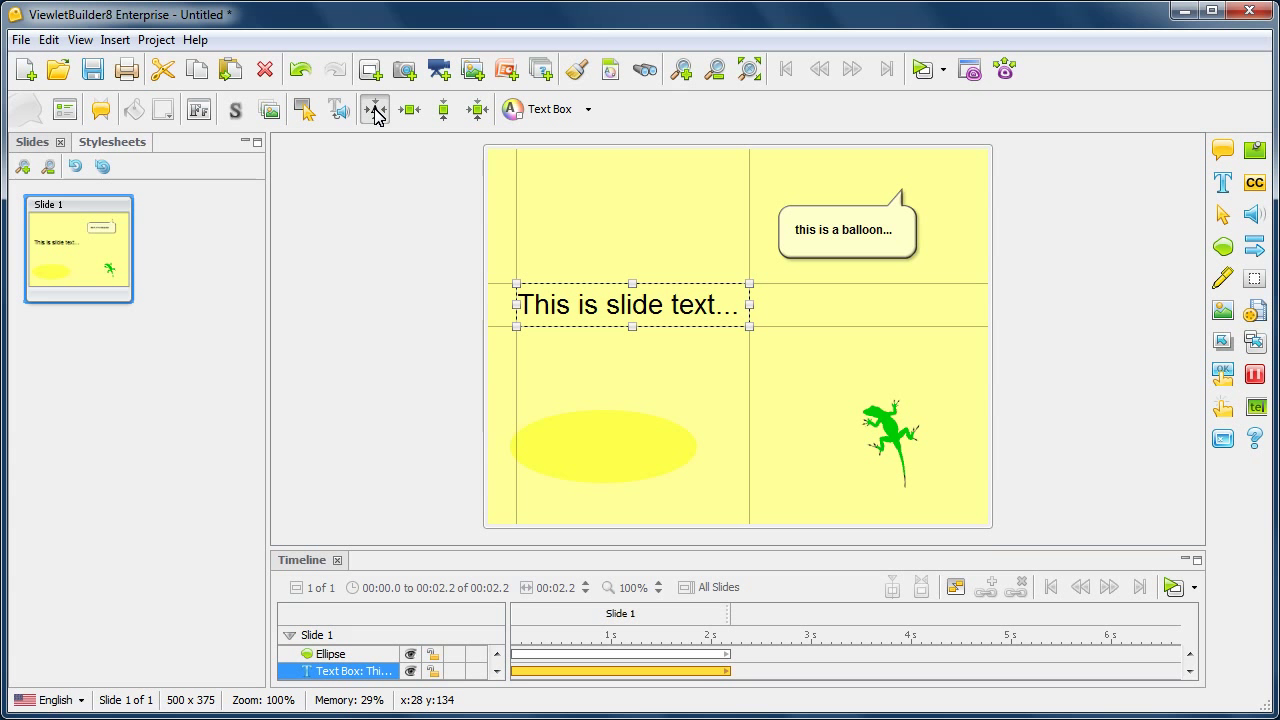
{"action": "left_click", "coordinate": [236, 110]}
{"action": "left_click_drag", "start_coordinate": [543, 251], "coordinate": [224, 127]}
{"action": "left_click", "coordinate": [190, 168]}
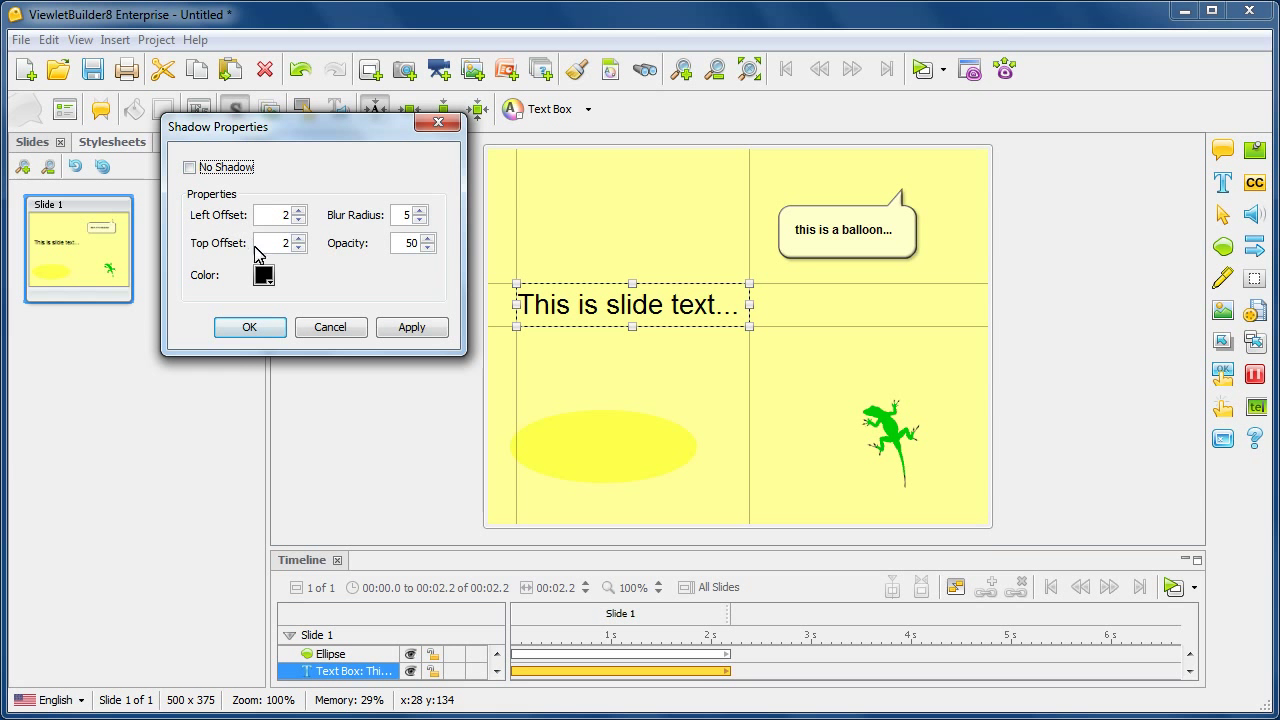
{"action": "left_click", "coordinate": [425, 328]}
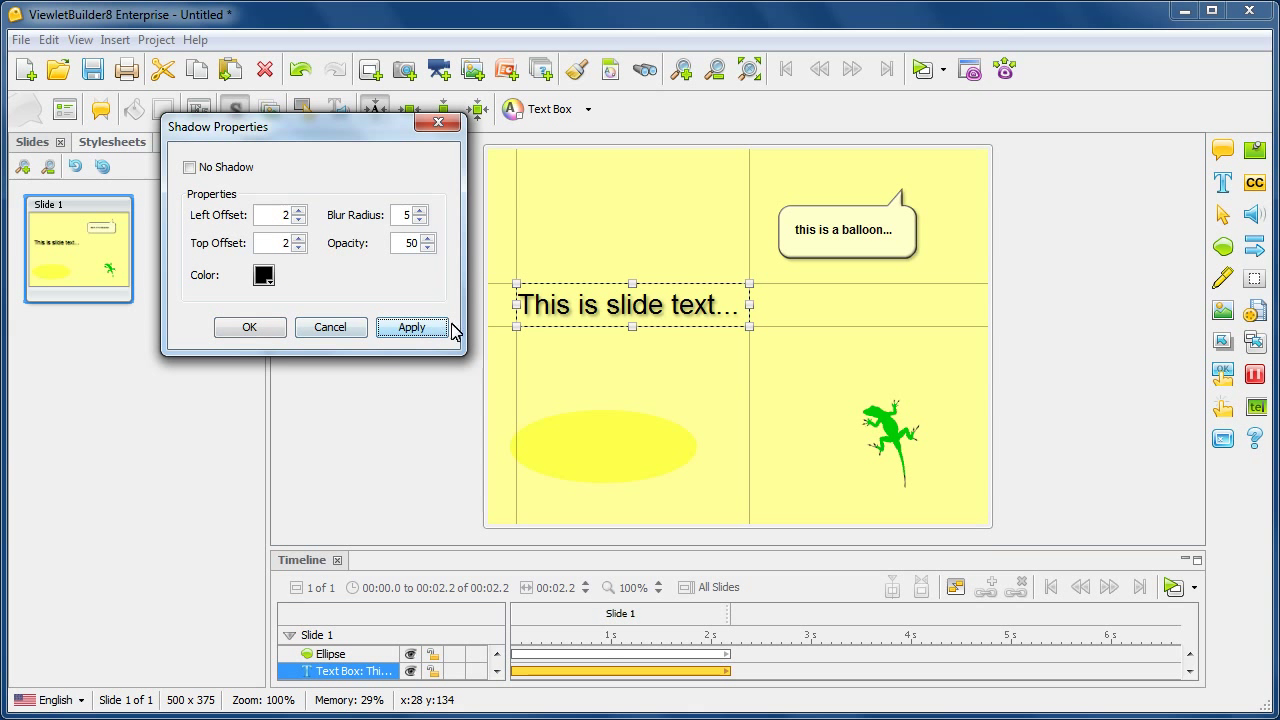
{"action": "left_click", "coordinate": [263, 329]}
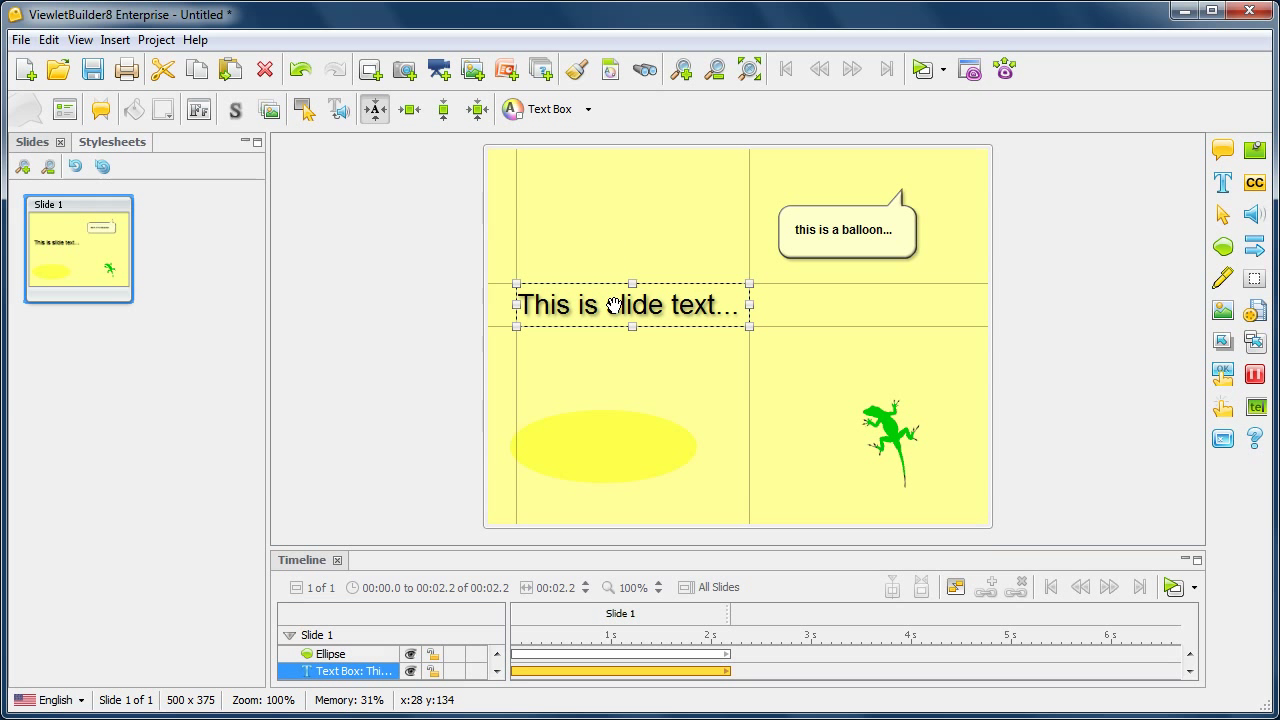
Step: Color only the word "This" in the slide text green, #009900
{"action": "double_click", "coordinate": [614, 305]}
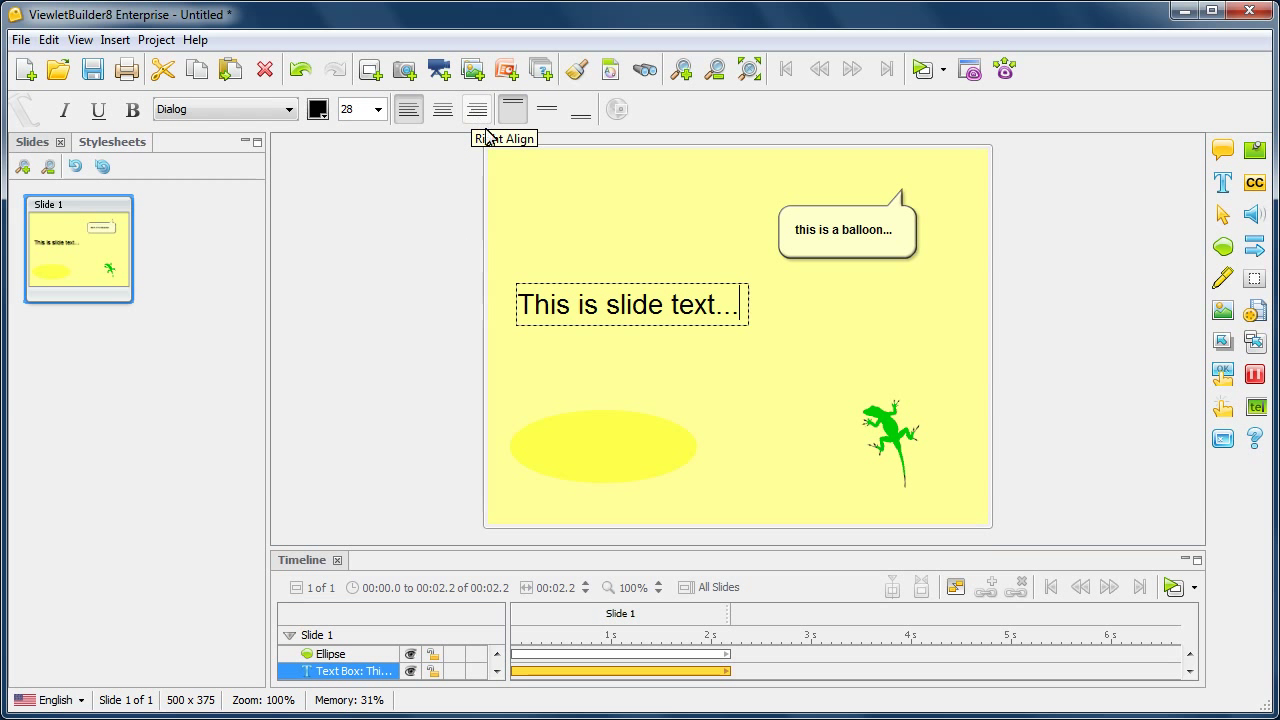
{"action": "left_click_drag", "start_coordinate": [521, 305], "coordinate": [571, 305]}
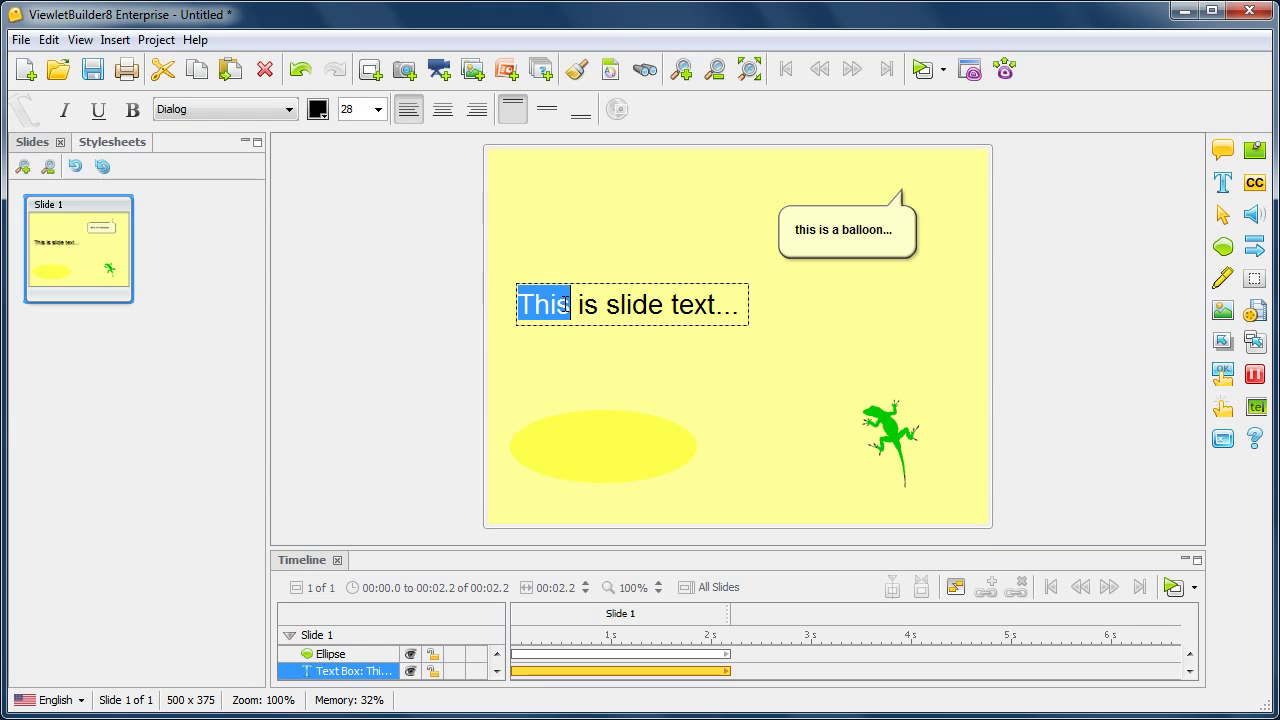
{"action": "left_click", "coordinate": [318, 110]}
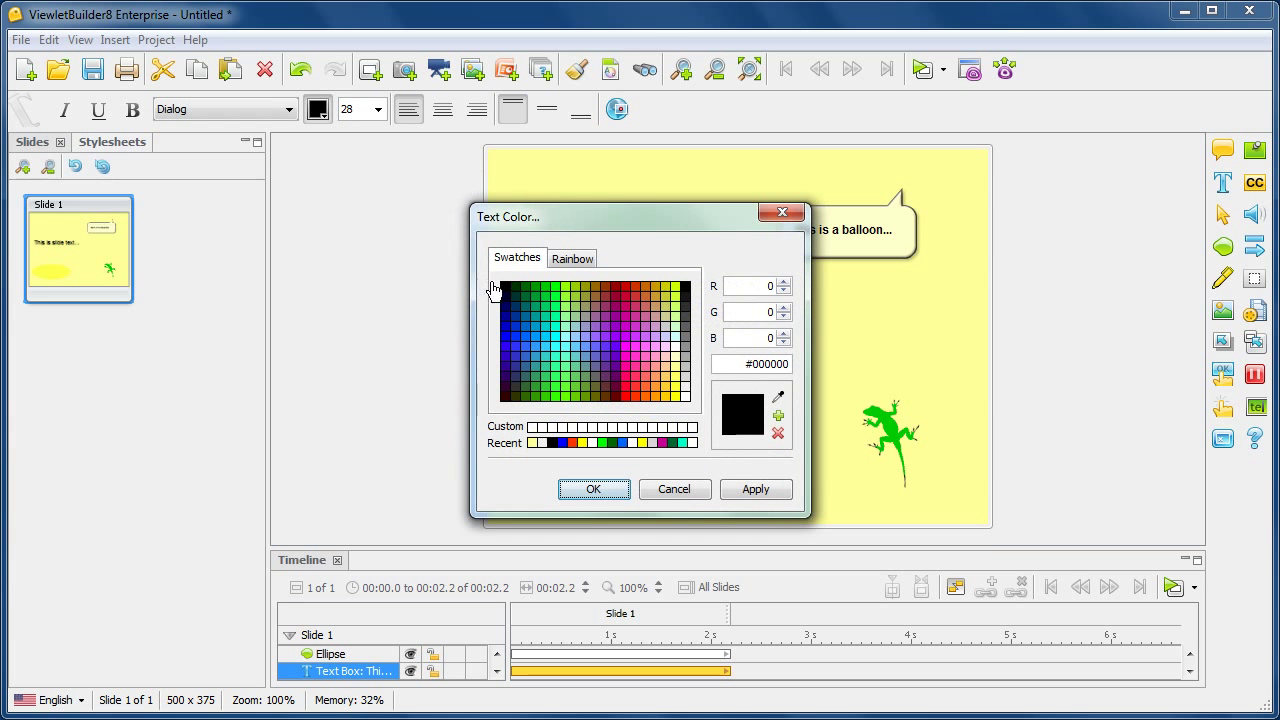
{"action": "left_click", "coordinate": [538, 303]}
{"action": "left_click", "coordinate": [594, 489]}
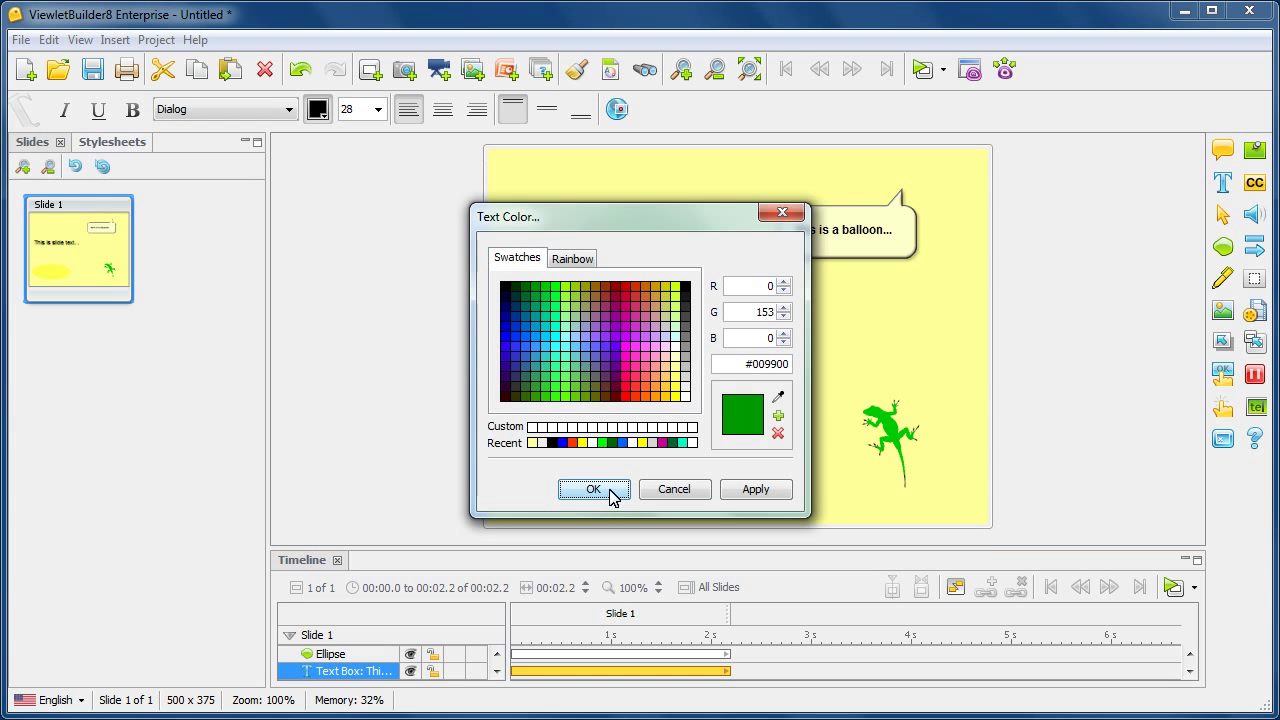
{"action": "left_click", "coordinate": [552, 227]}
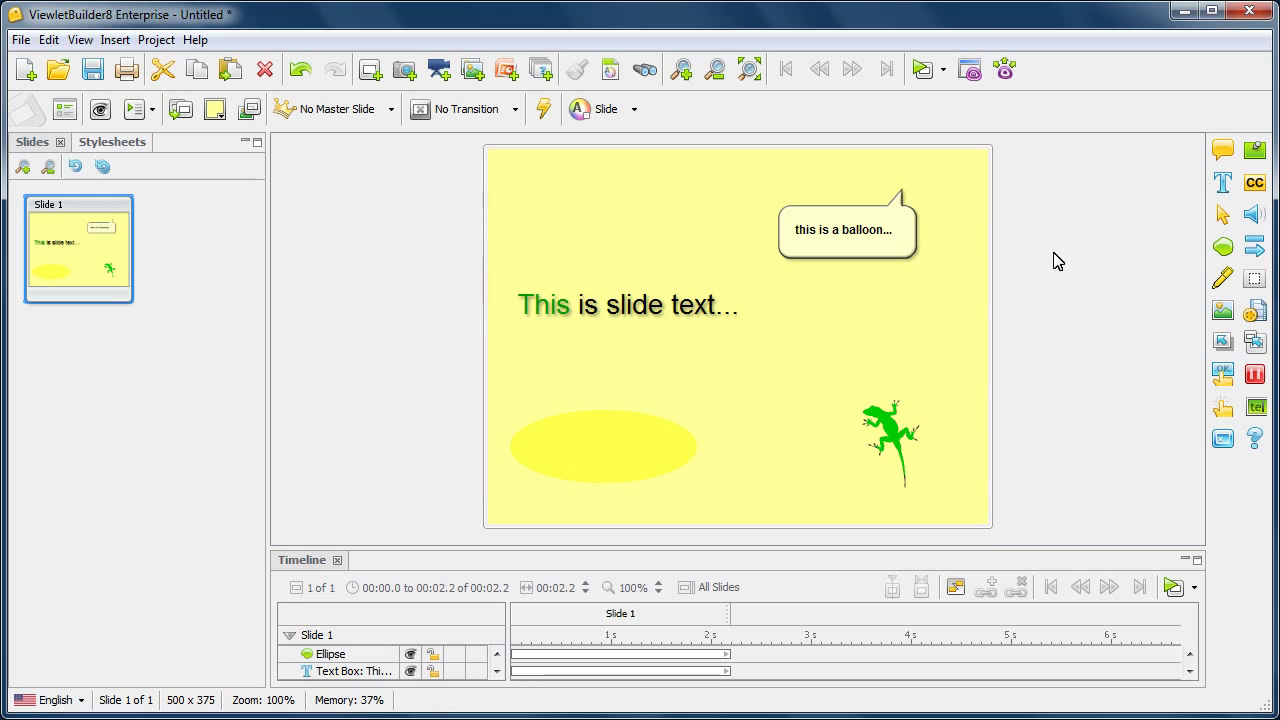
Step: Draw a wide, low rectangle on the slide above the slide text and fill it with dark green
{"action": "left_click", "coordinate": [1222, 249]}
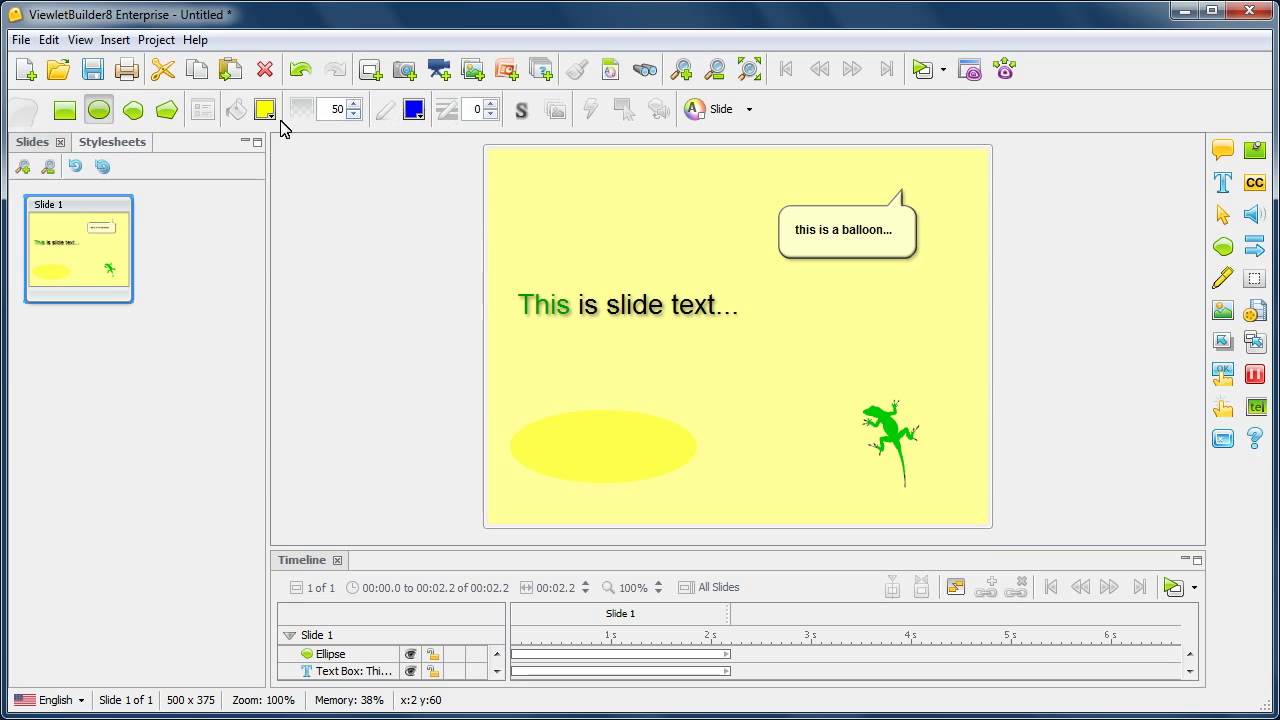
{"action": "left_click", "coordinate": [64, 111]}
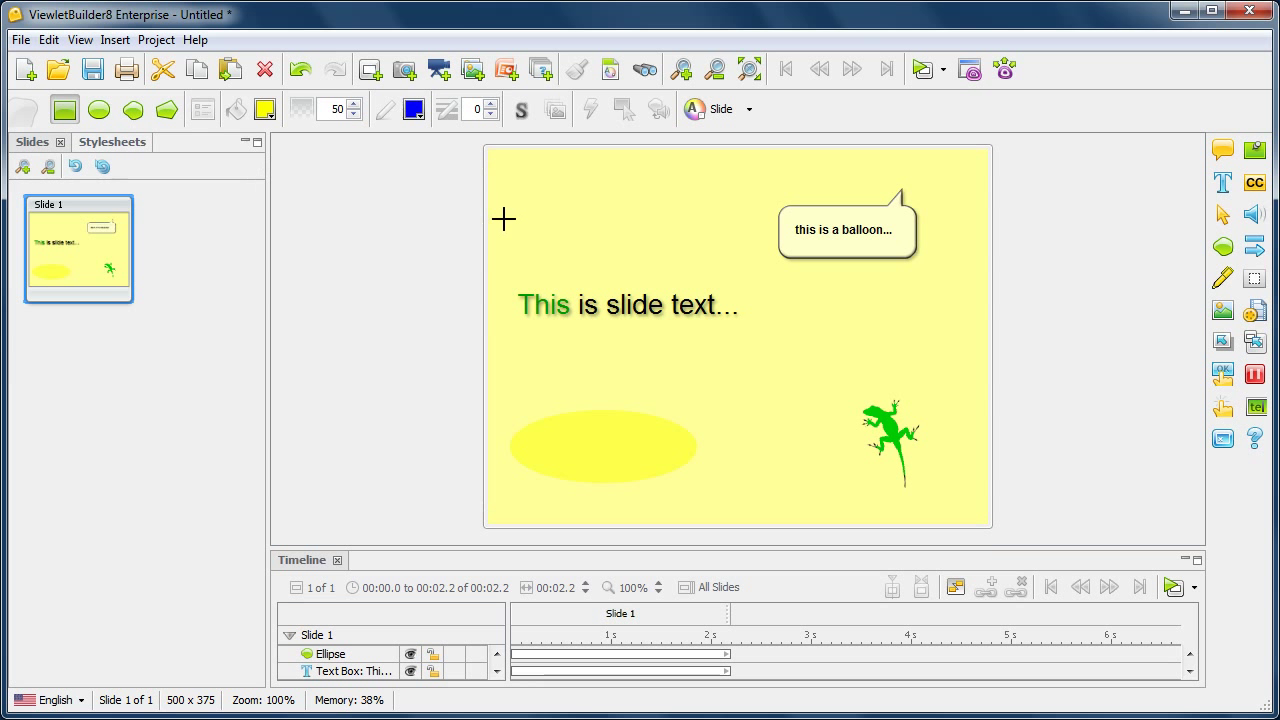
{"action": "left_click_drag", "start_coordinate": [509, 184], "coordinate": [707, 236]}
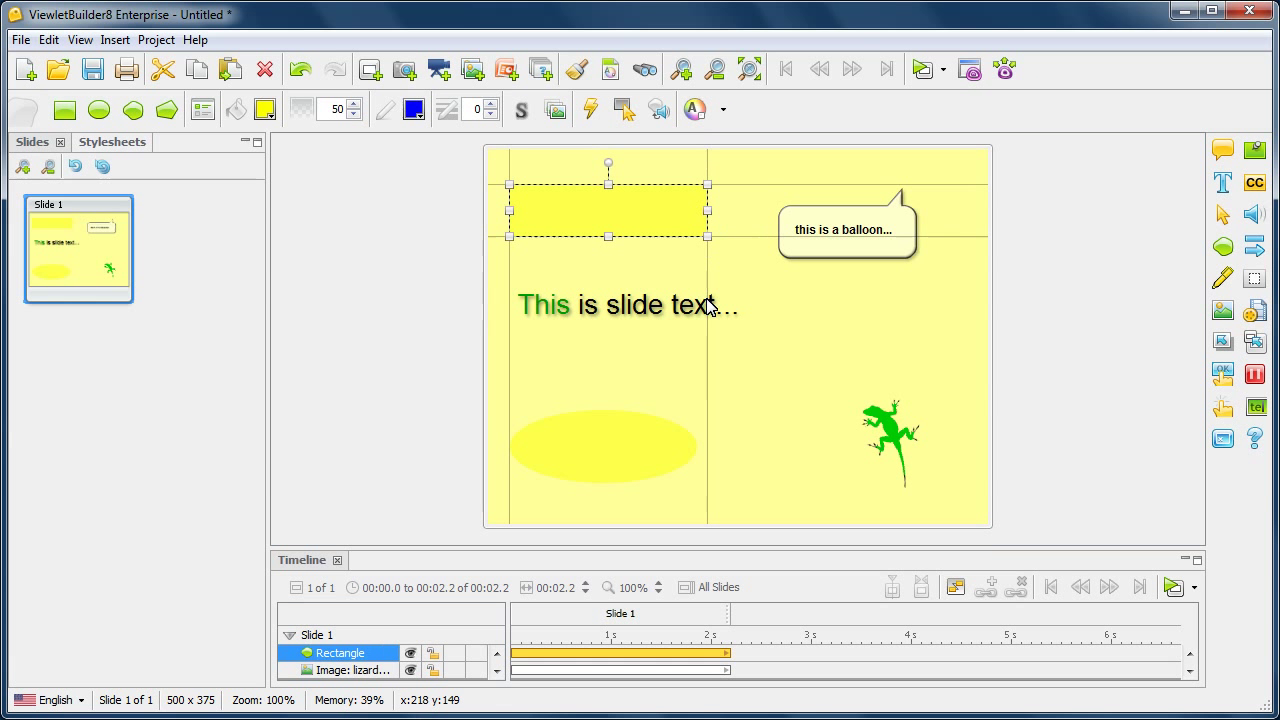
{"action": "left_click", "coordinate": [265, 110]}
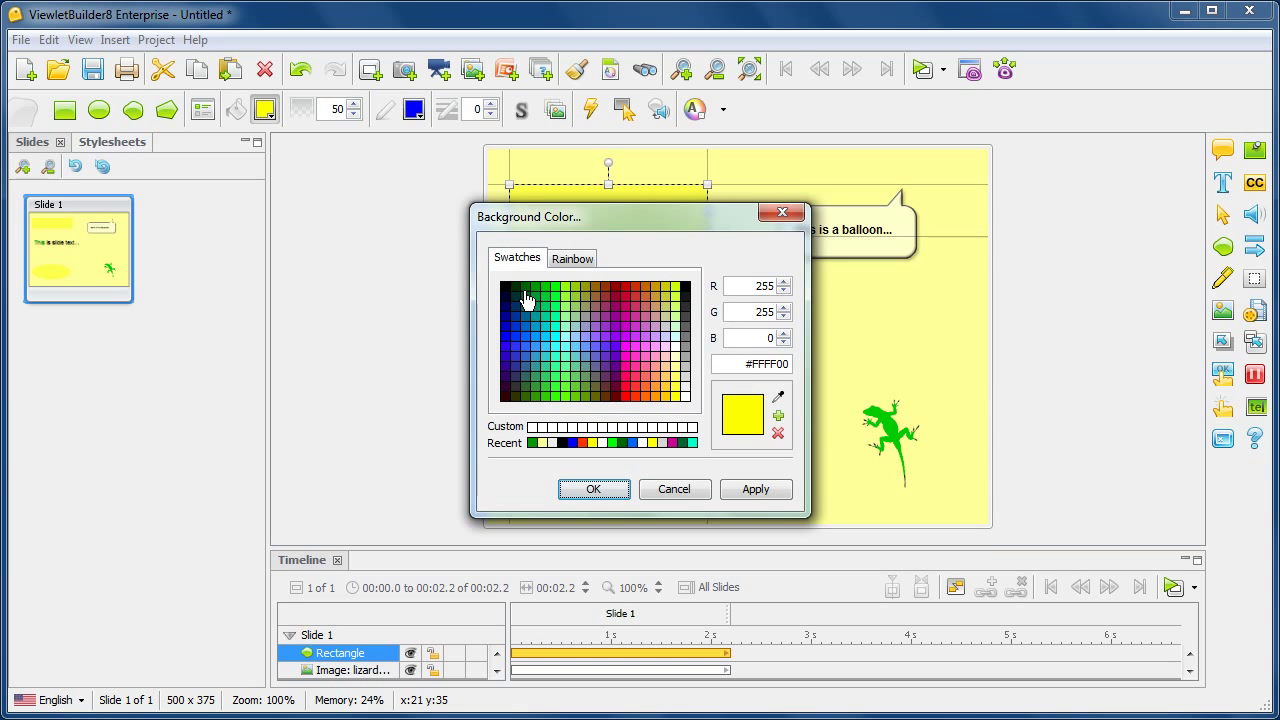
{"action": "left_click", "coordinate": [525, 298]}
{"action": "left_click", "coordinate": [593, 489]}
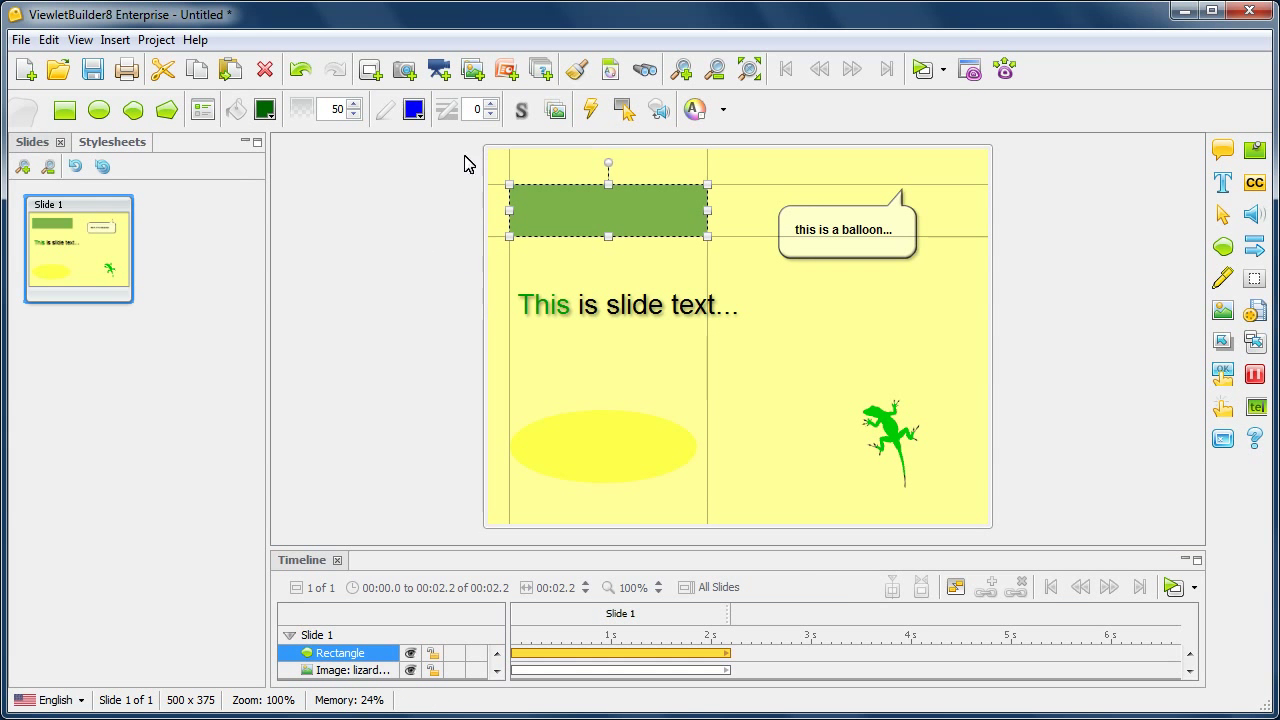
Step: Give the rectangle a dark gray #606060 border with a width of 6
{"action": "left_click", "coordinate": [413, 110]}
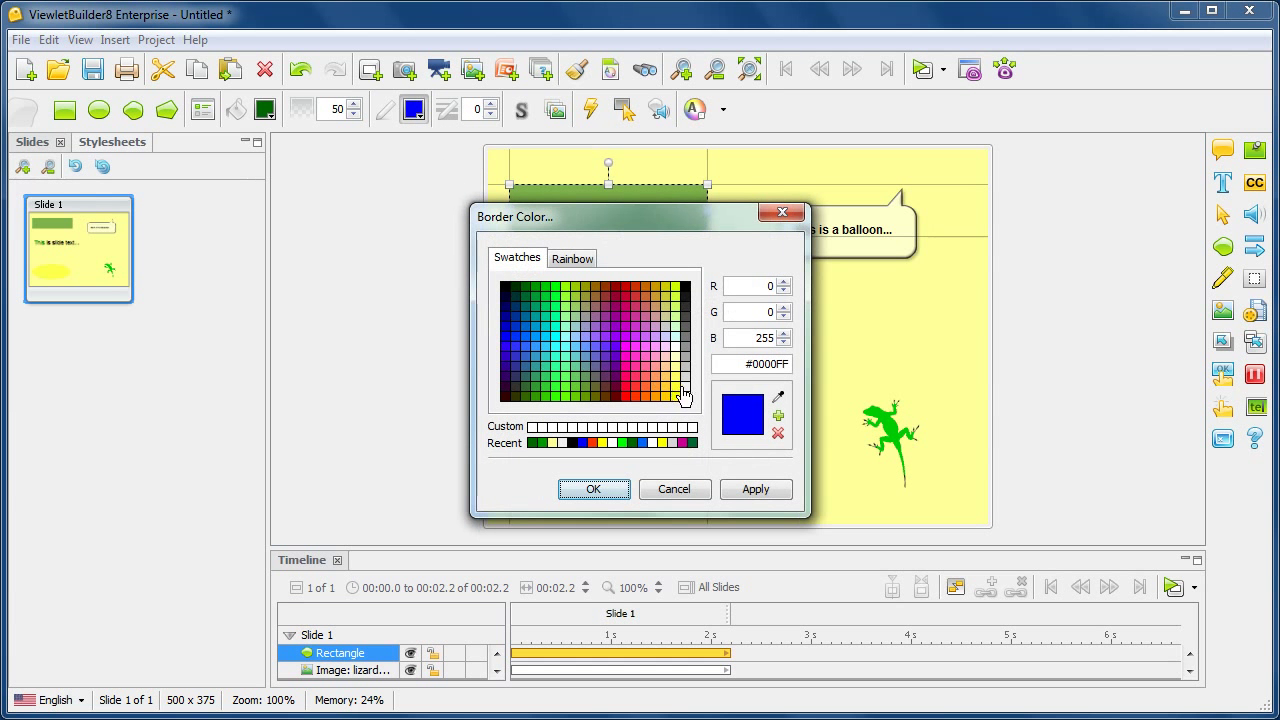
{"action": "left_click", "coordinate": [684, 336]}
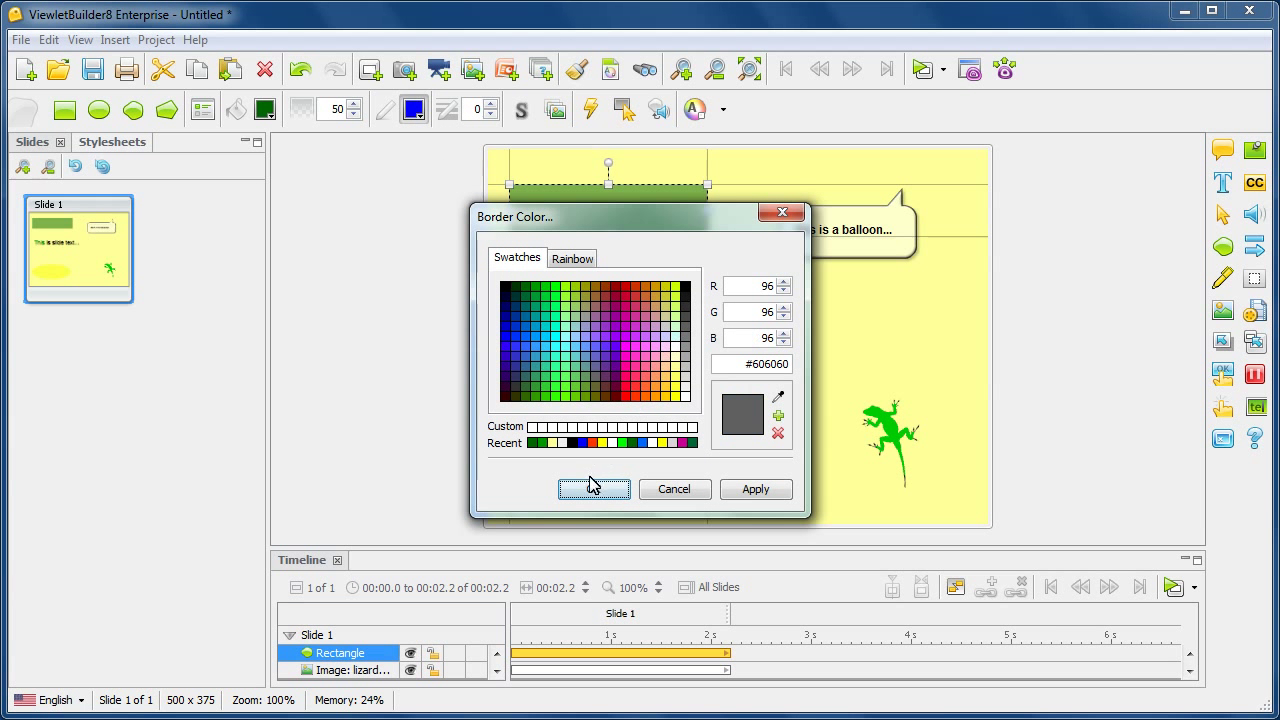
{"action": "key", "text": "Return"}
{"action": "left_click", "coordinate": [491, 104]}
{"action": "left_click", "coordinate": [491, 104]}
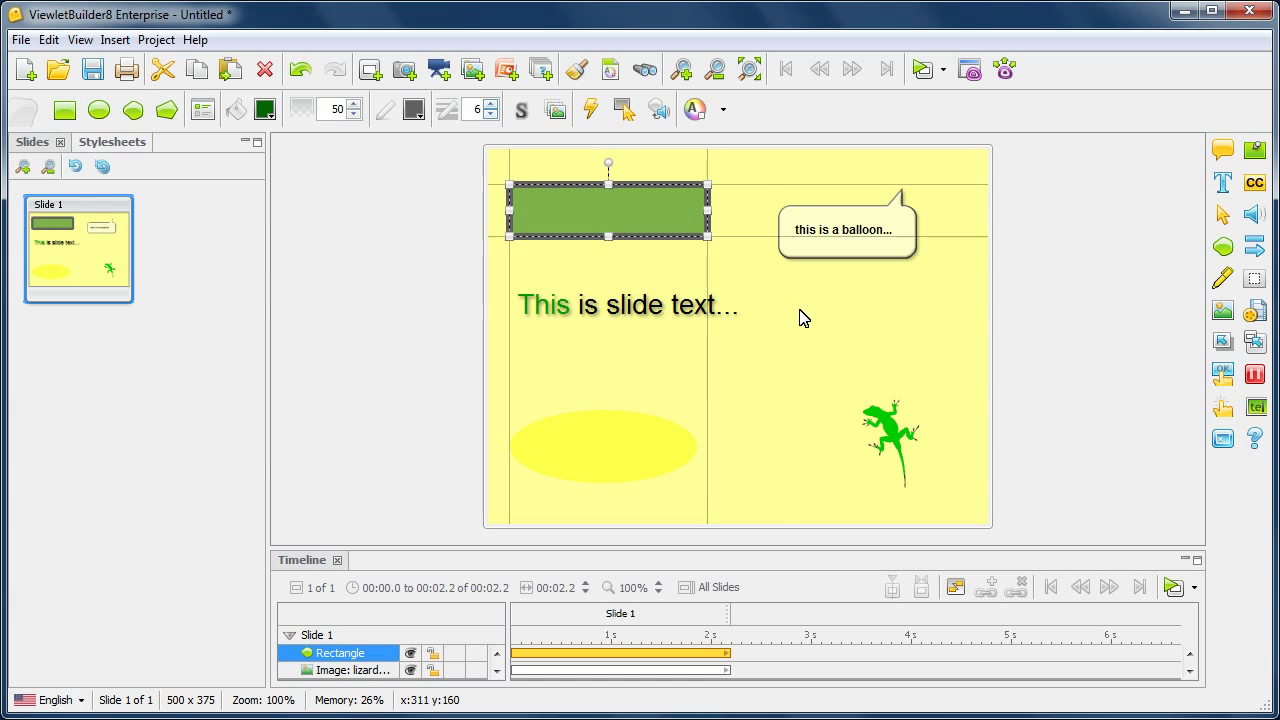
{"action": "left_click", "coordinate": [836, 341]}
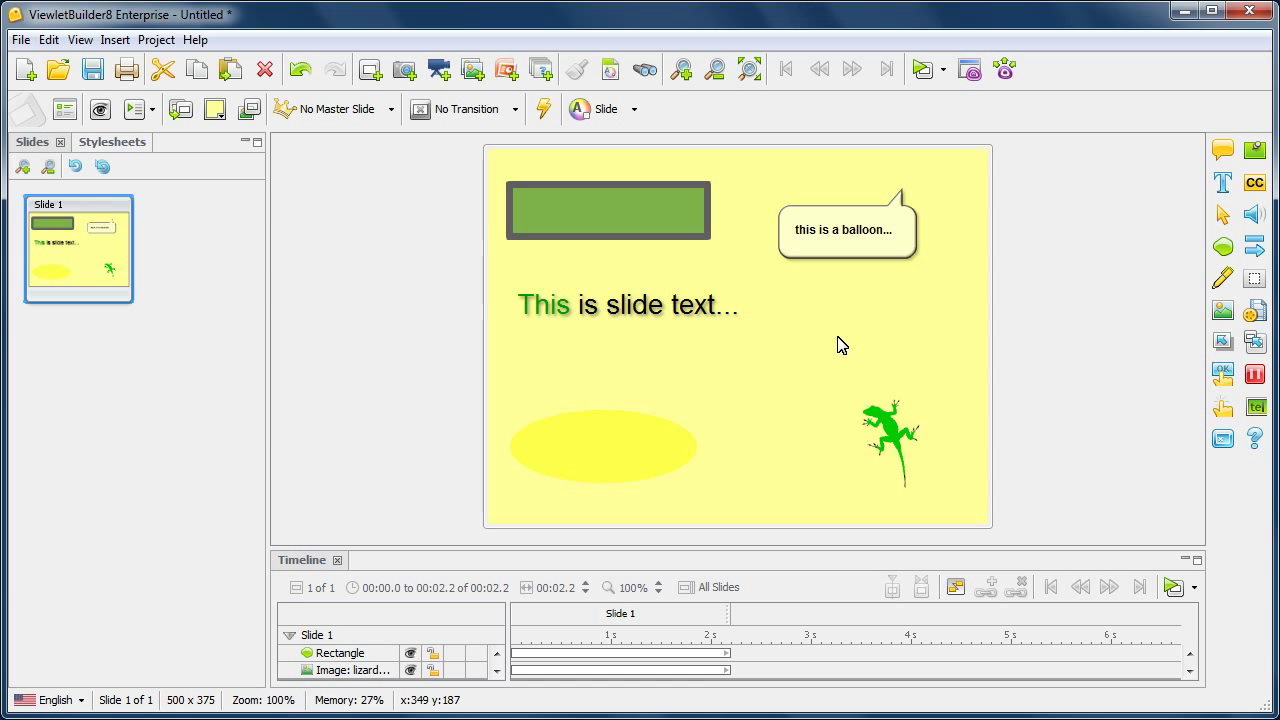